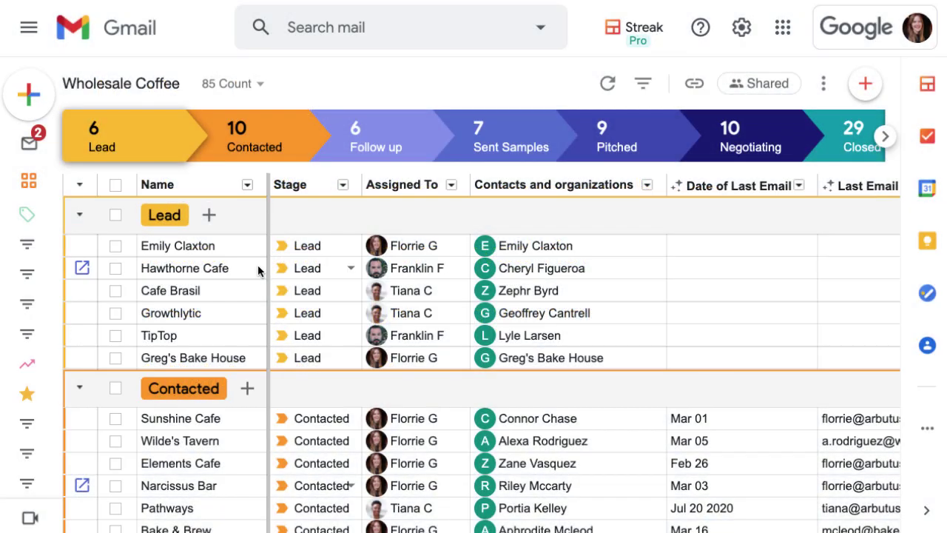
Scroll through the Wholesale Coffee pipeline table to review its boxes
scroll(257, 265, down, 2)
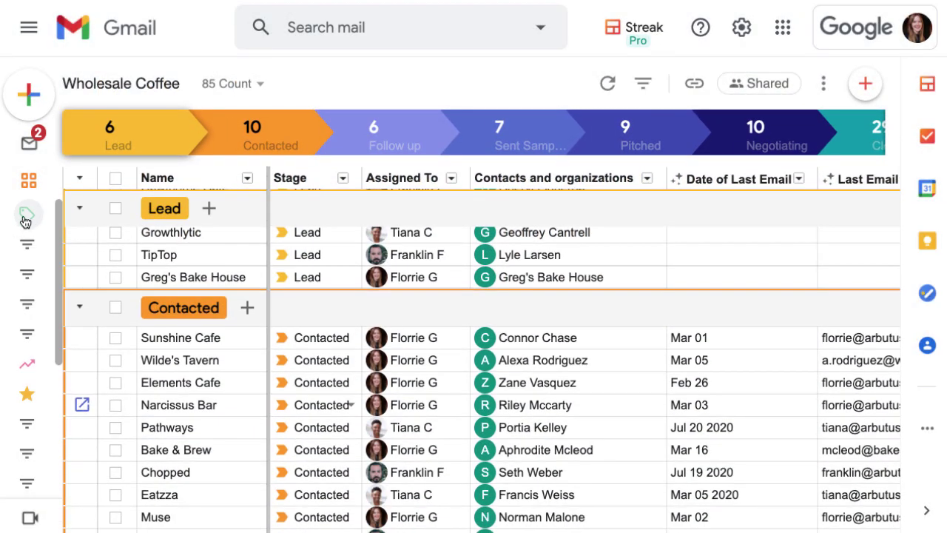
mouse_move(32, 224)
scroll(33, 226, down, 1)
scroll(92, 323, down, 1)
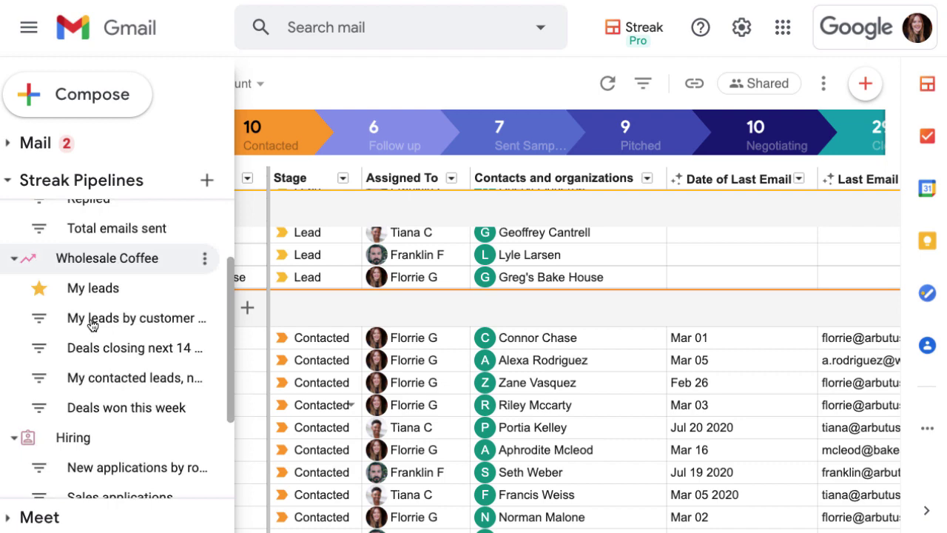
scroll(90, 437, down, 2)
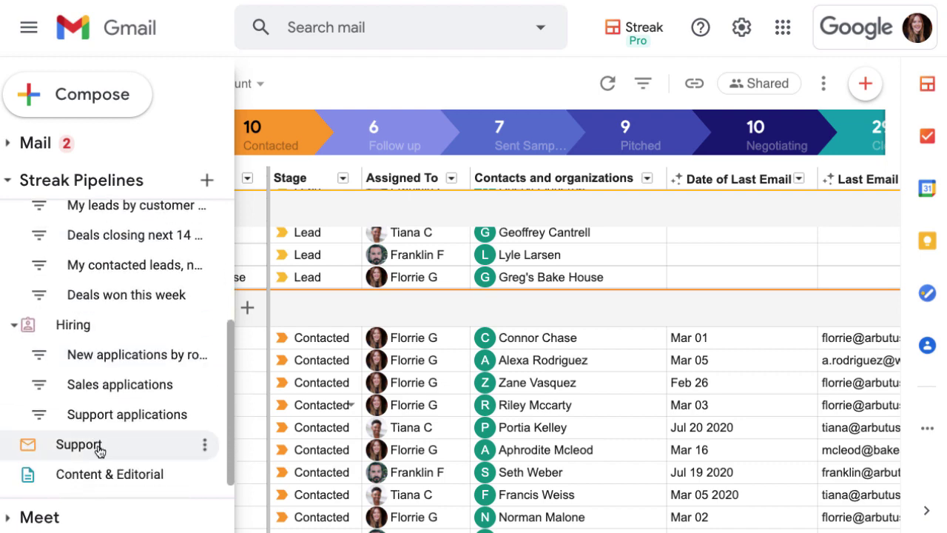
scroll(421, 322, up, 2)
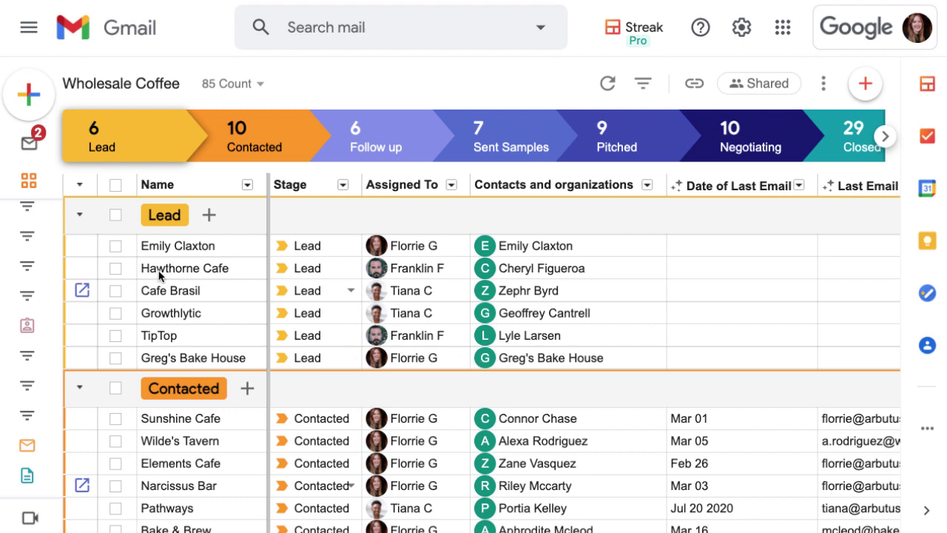
mouse_move(36, 194)
scroll(51, 259, up, 3)
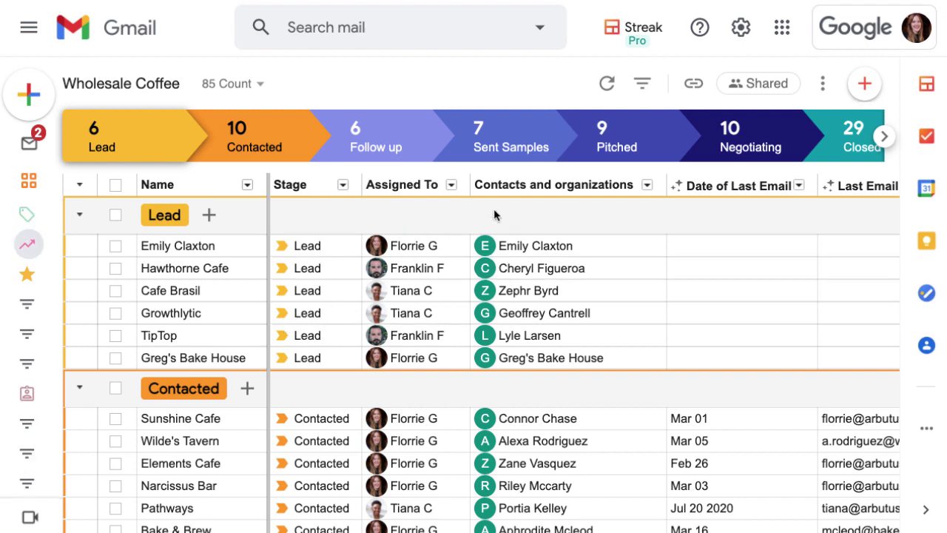
Explore the view's filter and sort settings, add a second filter rule, then discard the edits
click(638, 83)
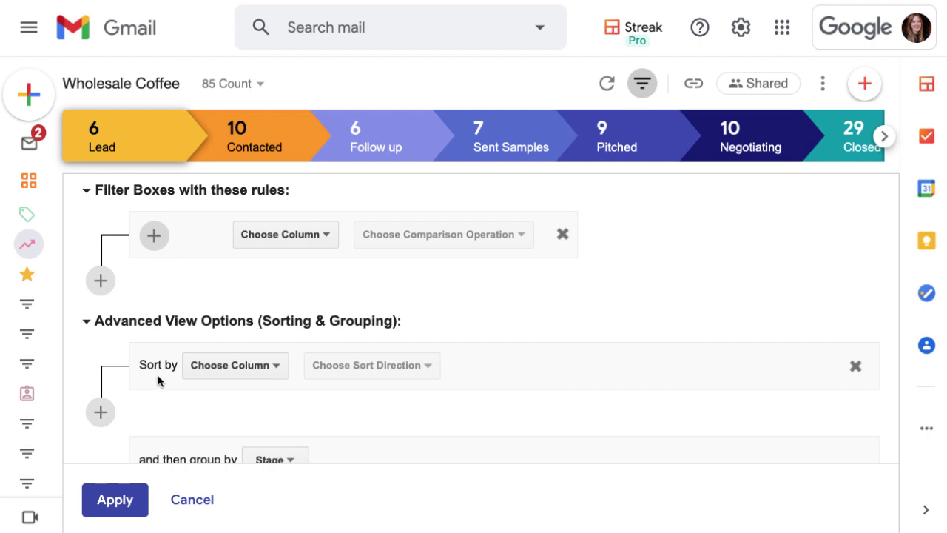
scroll(172, 384, down, 1)
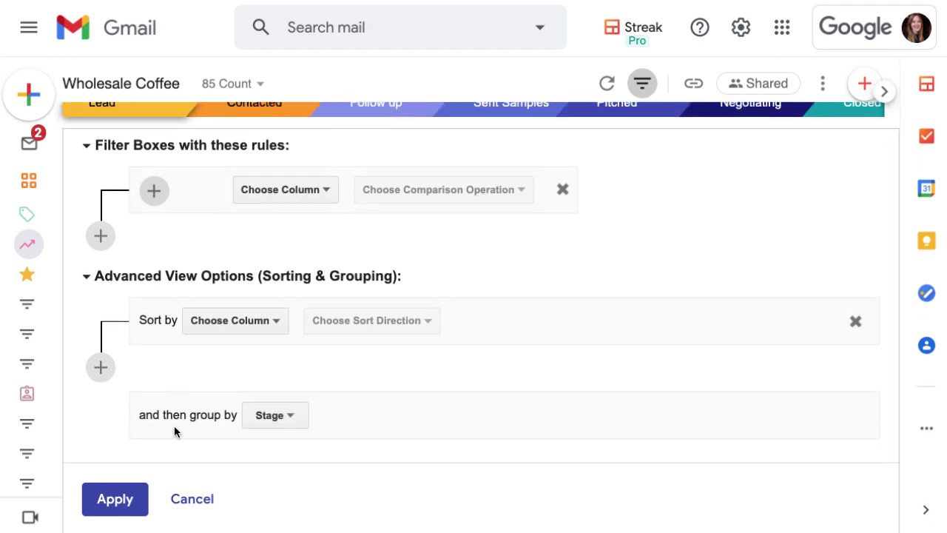
scroll(194, 425, up, 1)
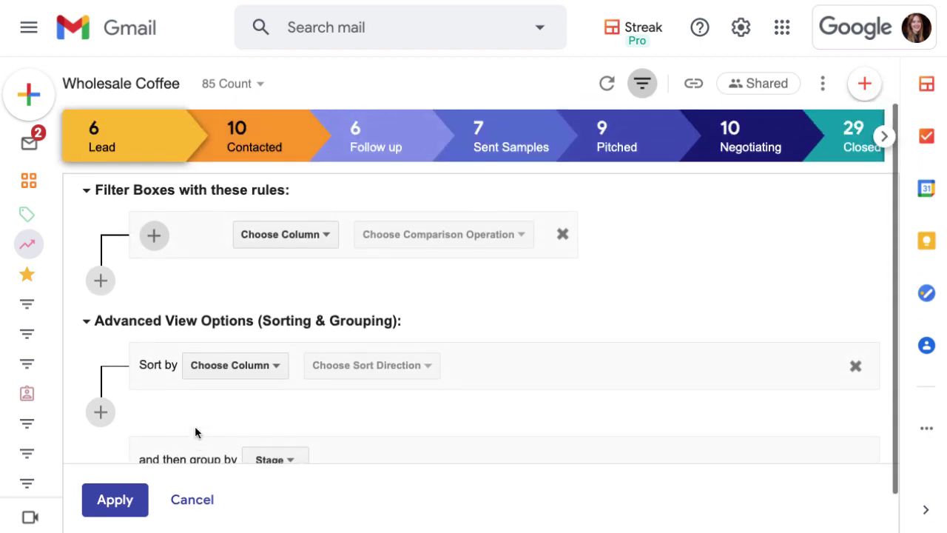
click(312, 238)
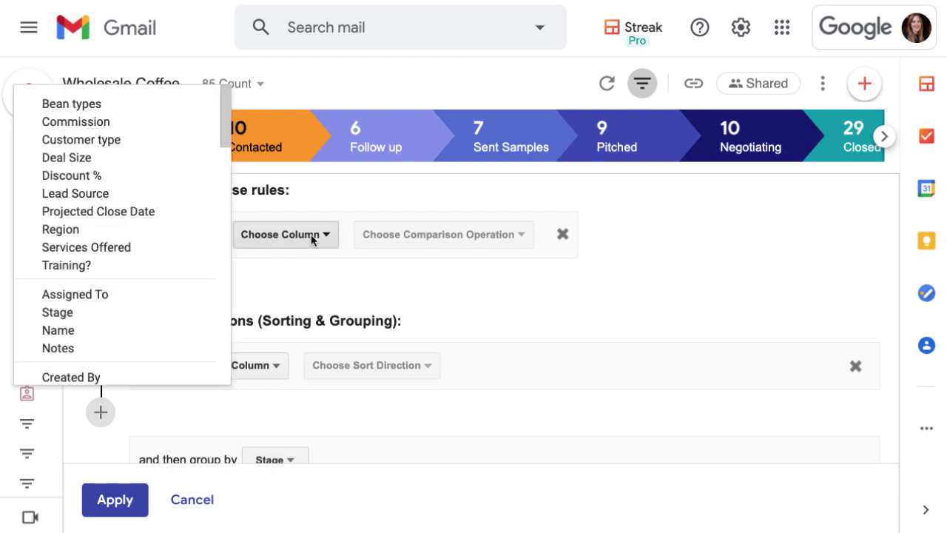
click(312, 238)
scroll(320, 263, down, 1)
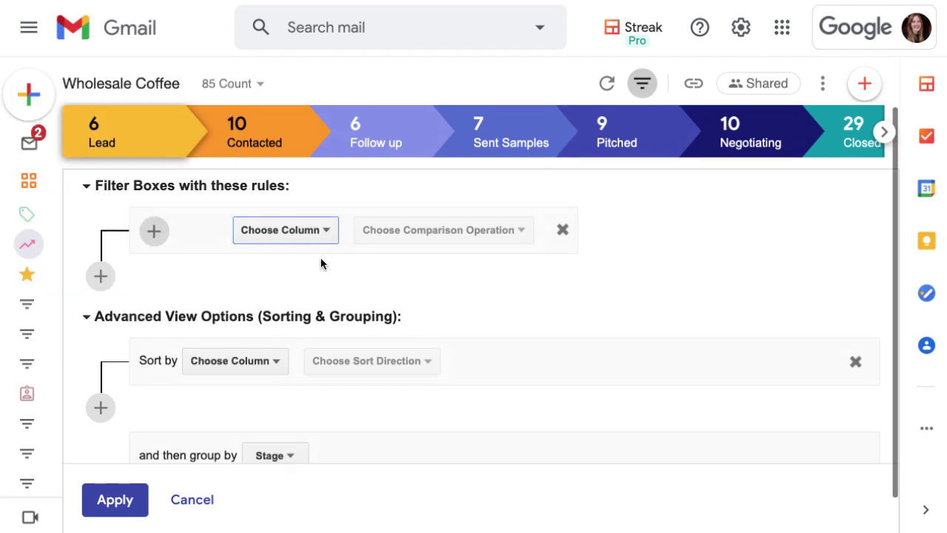
scroll(321, 264, down, 1)
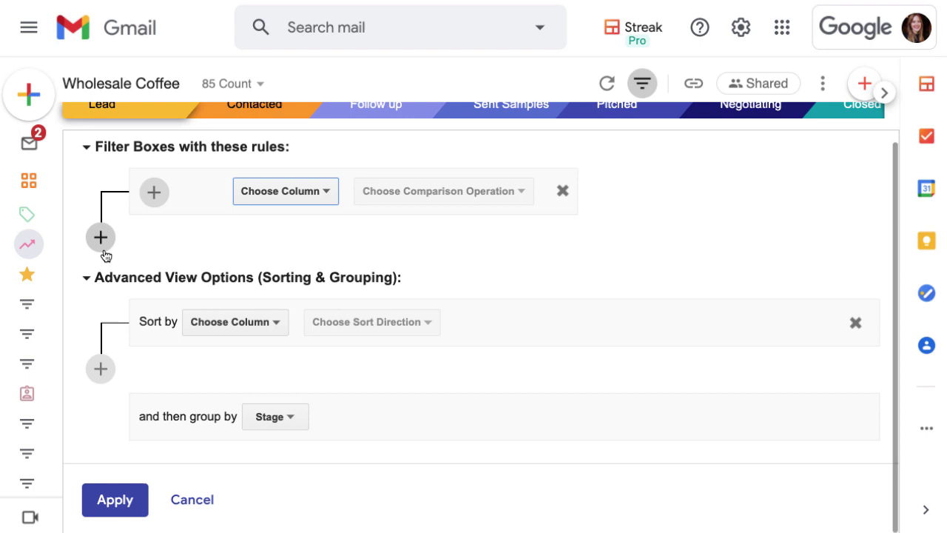
scroll(106, 253, up, 1)
click(106, 254)
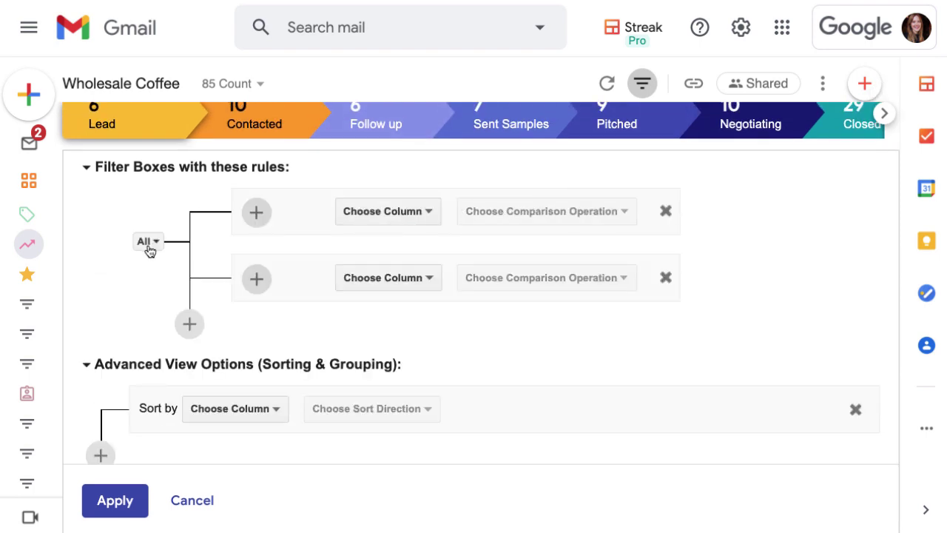
click(180, 503)
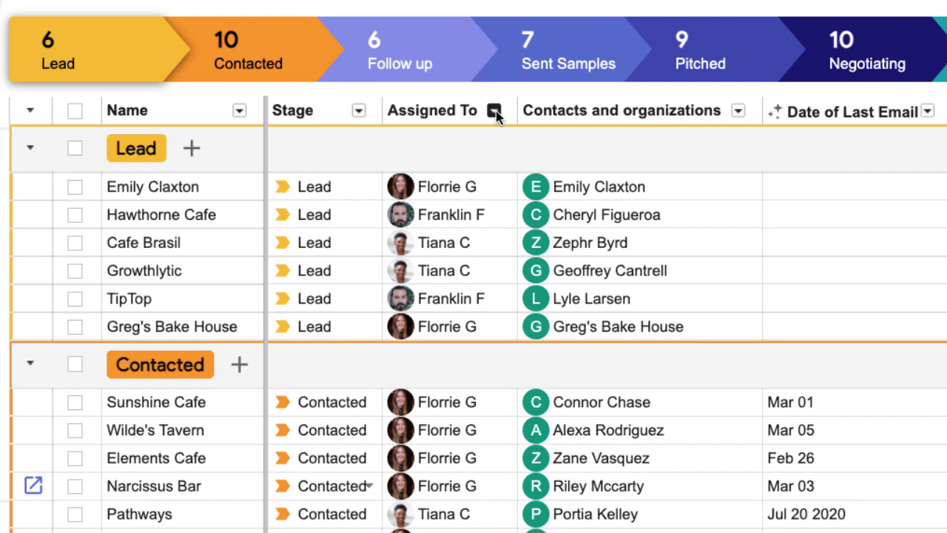
Filter the Stage column to Contacted and Follow up, leaving 16 boxes
click(358, 111)
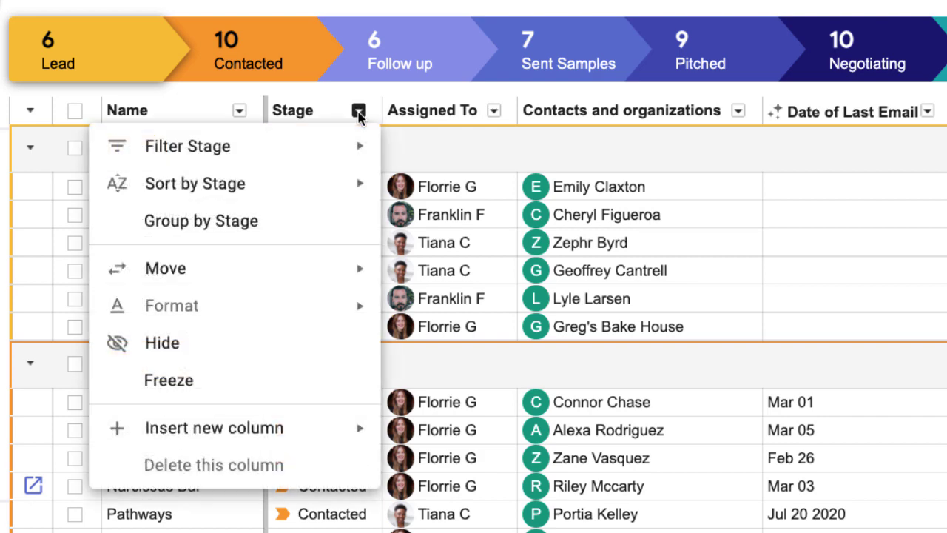
mouse_move(316, 151)
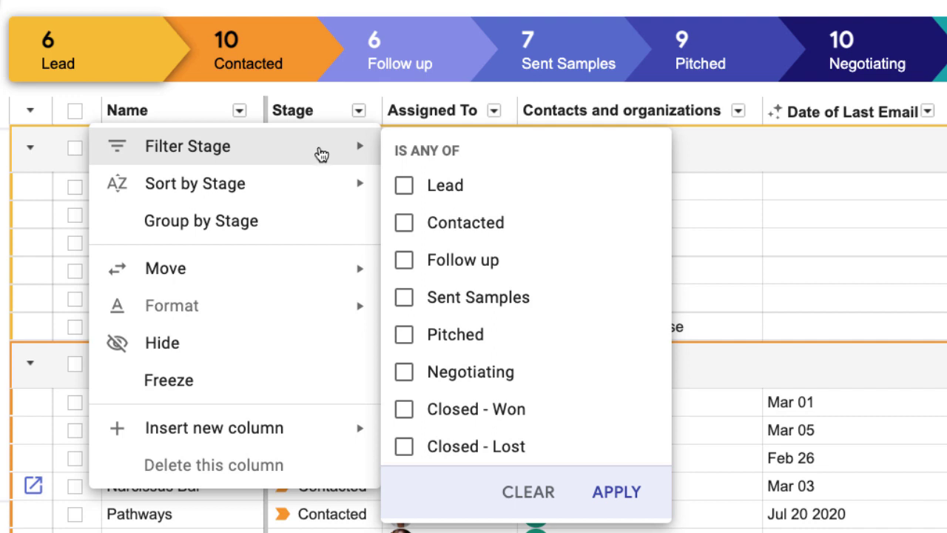
click(404, 222)
click(404, 262)
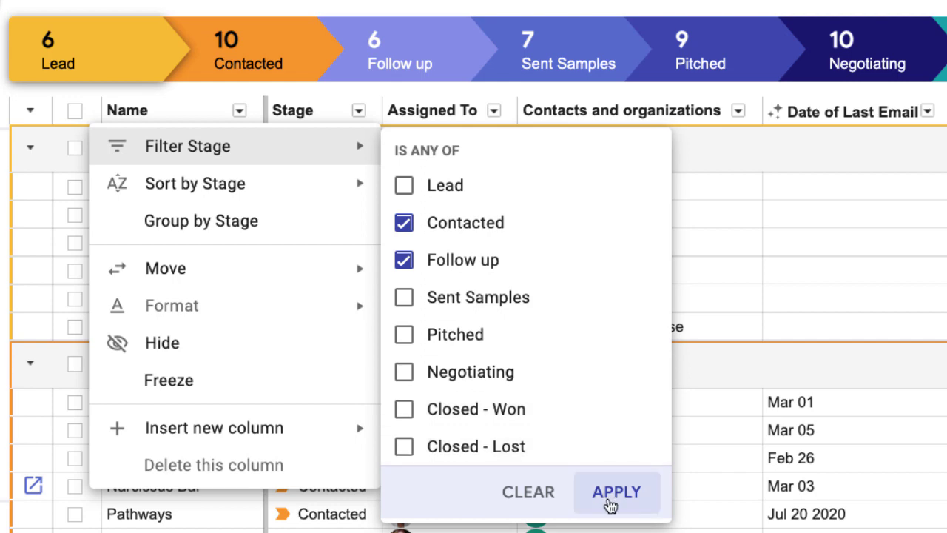
click(611, 505)
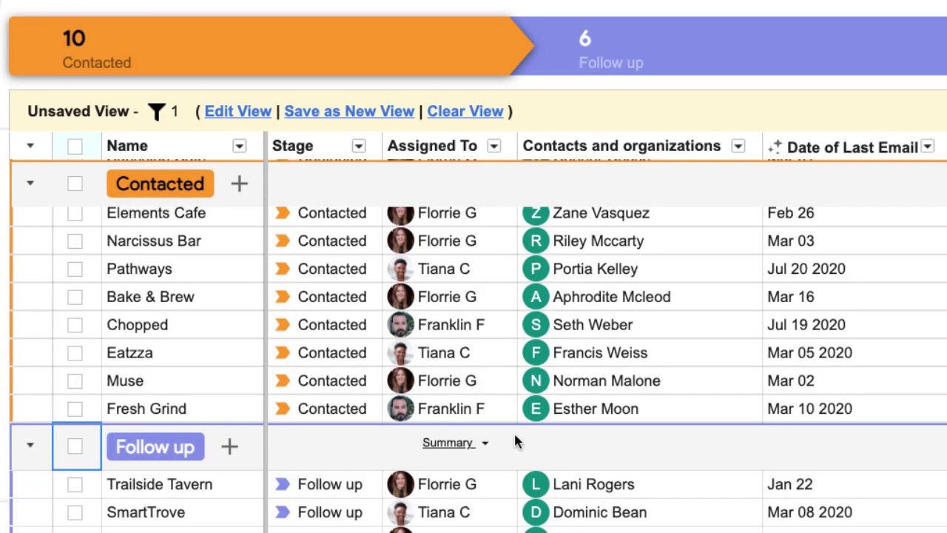
scroll(480, 416, down, 5)
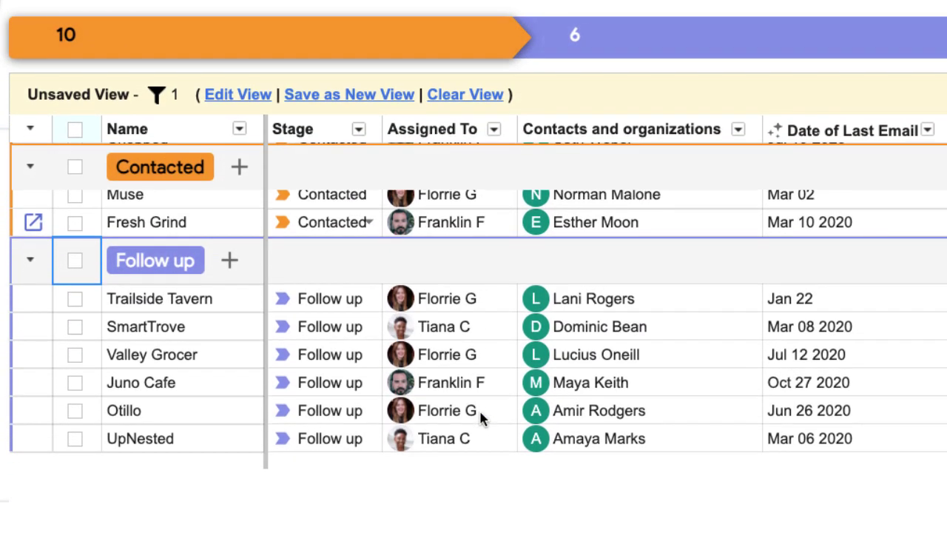
scroll(480, 417, up, 4)
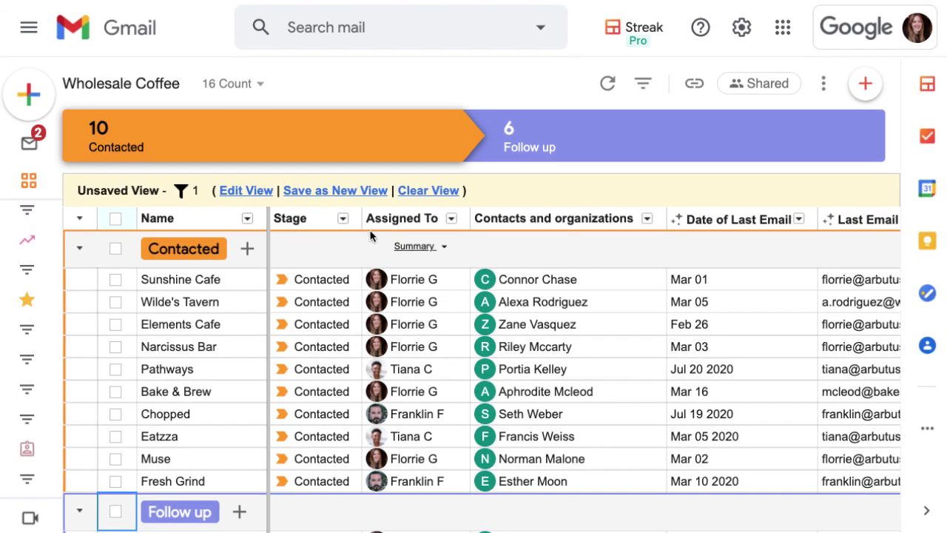
Add an Assigned To filter set to Me, leaving 9 boxes
click(451, 219)
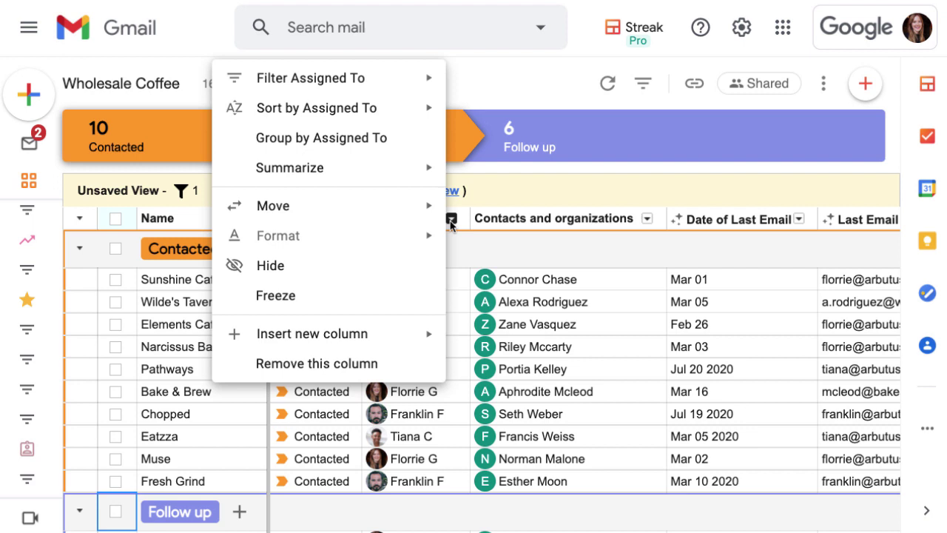
mouse_move(346, 84)
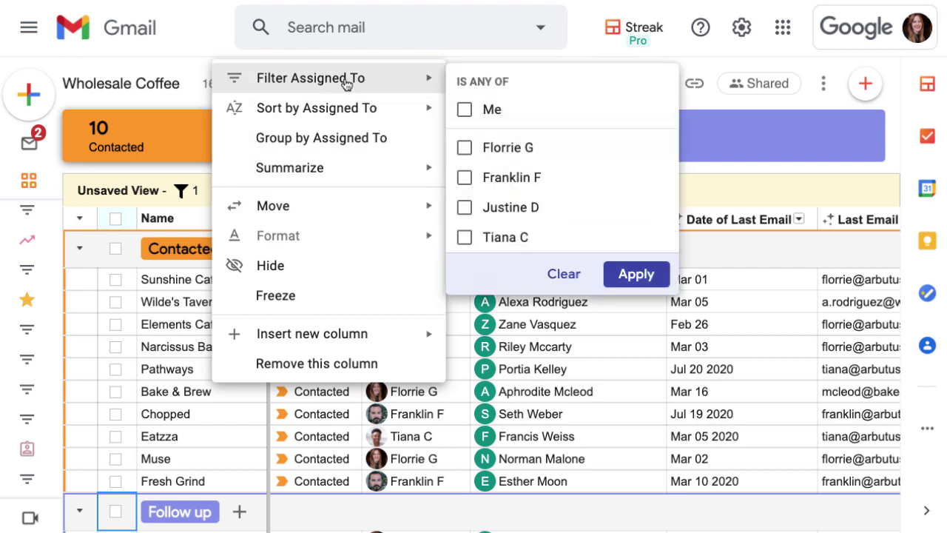
click(464, 111)
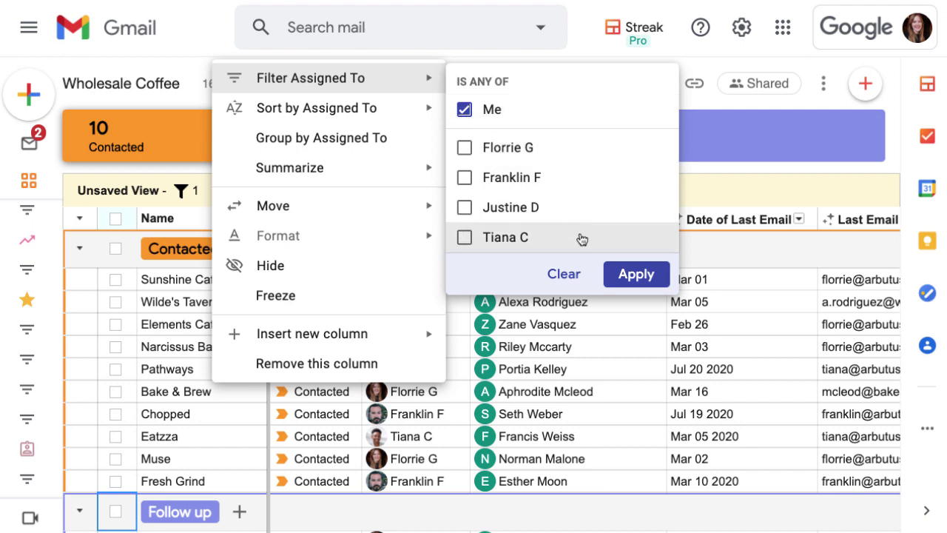
click(632, 281)
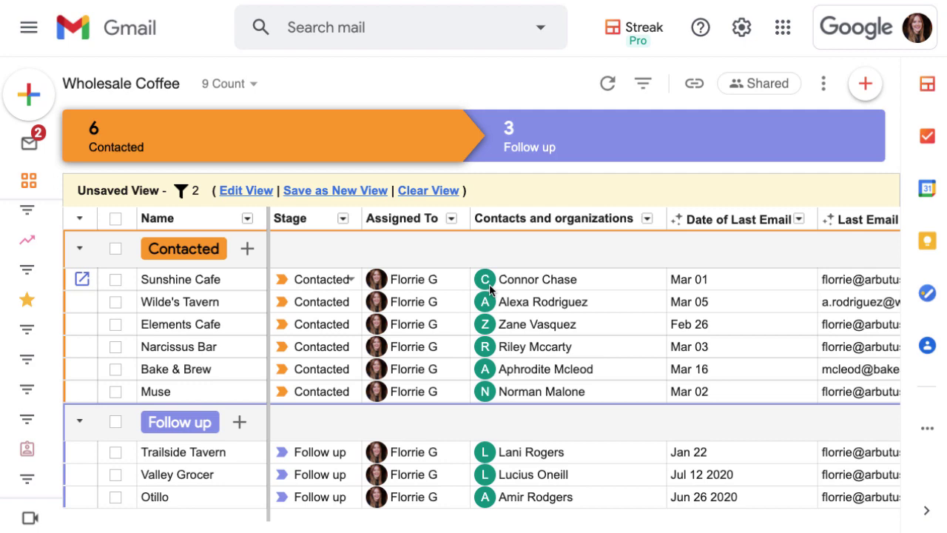
Filter Date of Last Interaction to before 7 days ago, leaving 6 boxes
scroll(490, 288, right, 8)
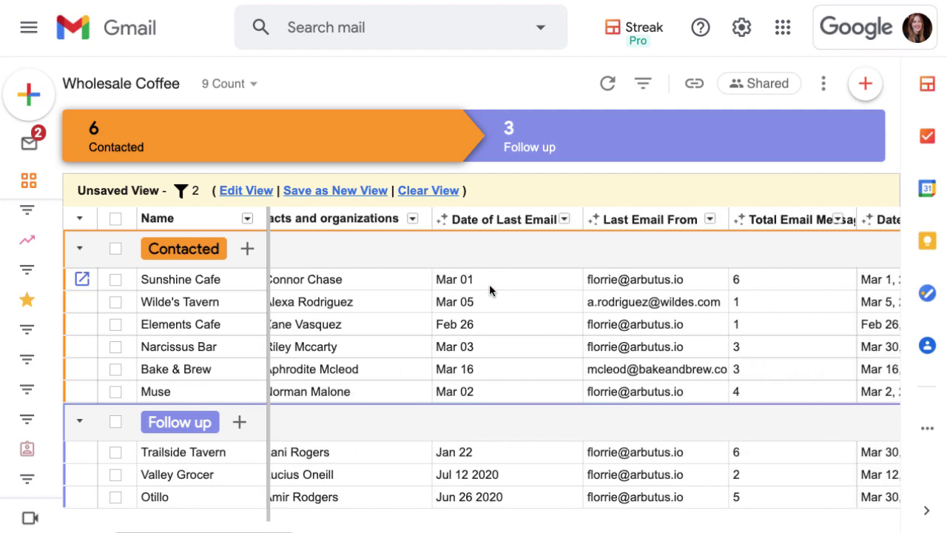
scroll(489, 284, right, 4)
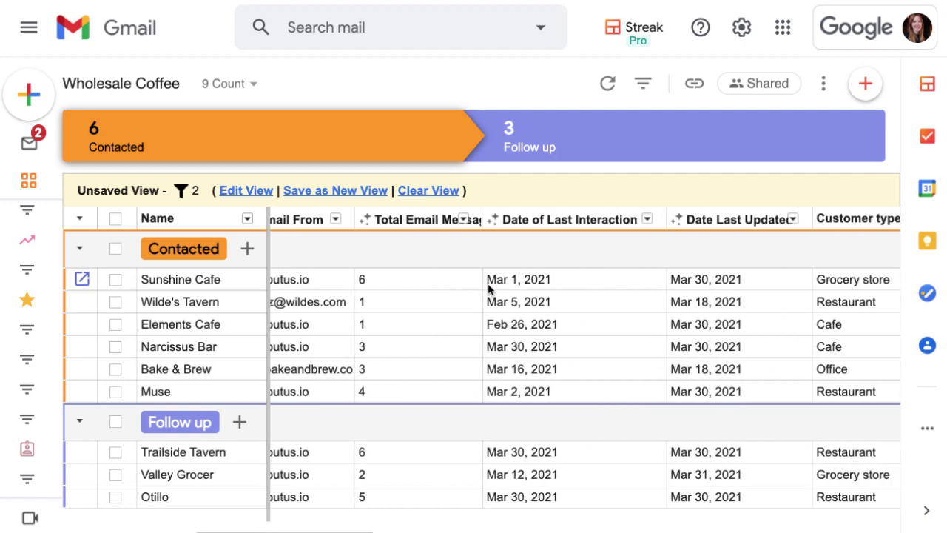
click(513, 220)
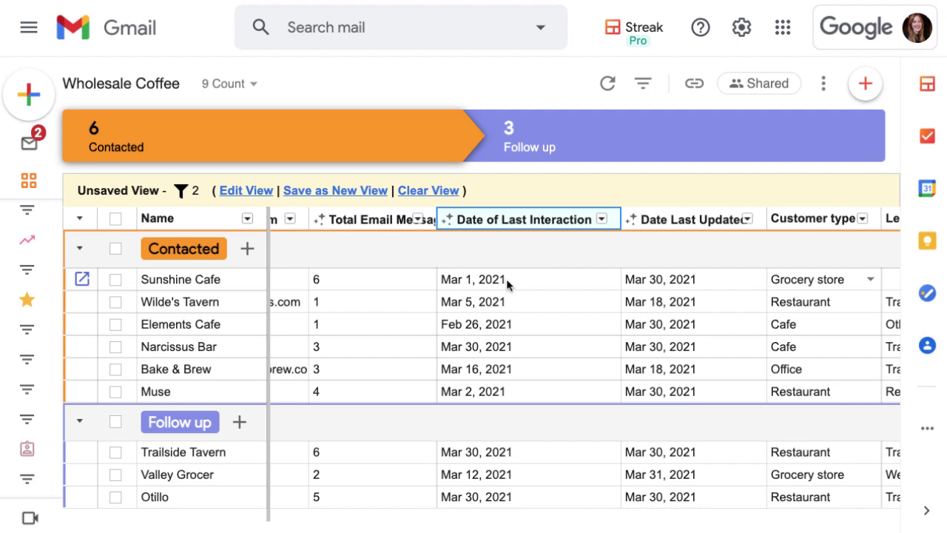
scroll(508, 283, left, 5)
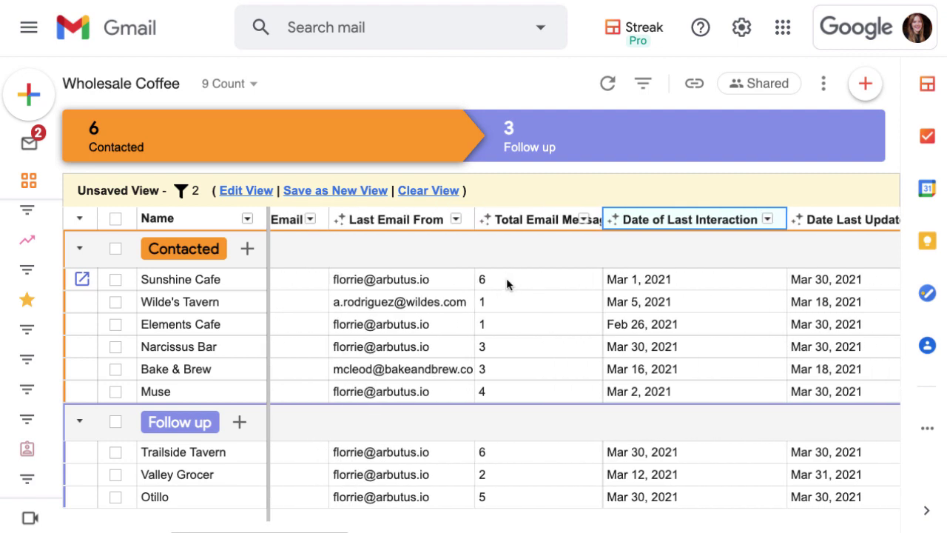
scroll(508, 281, left, 3)
click(466, 227)
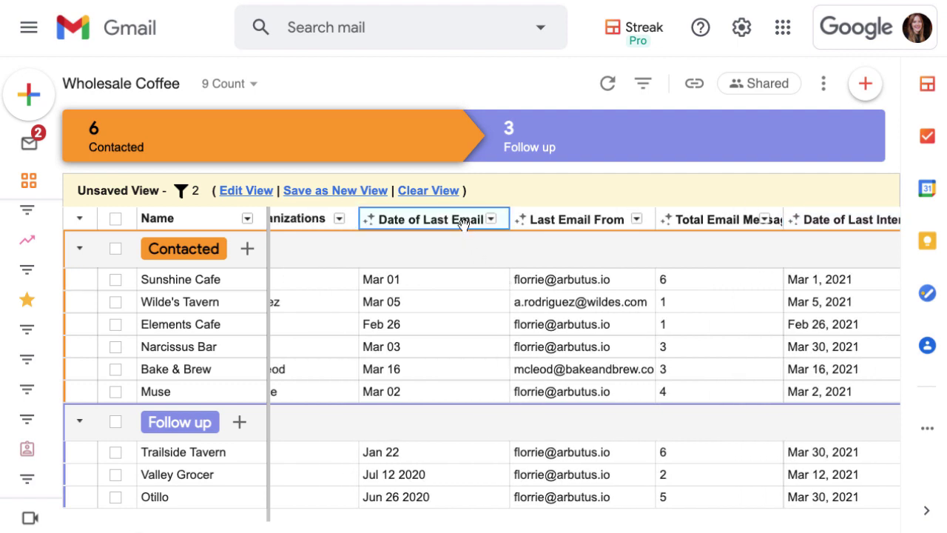
scroll(583, 283, right, 6)
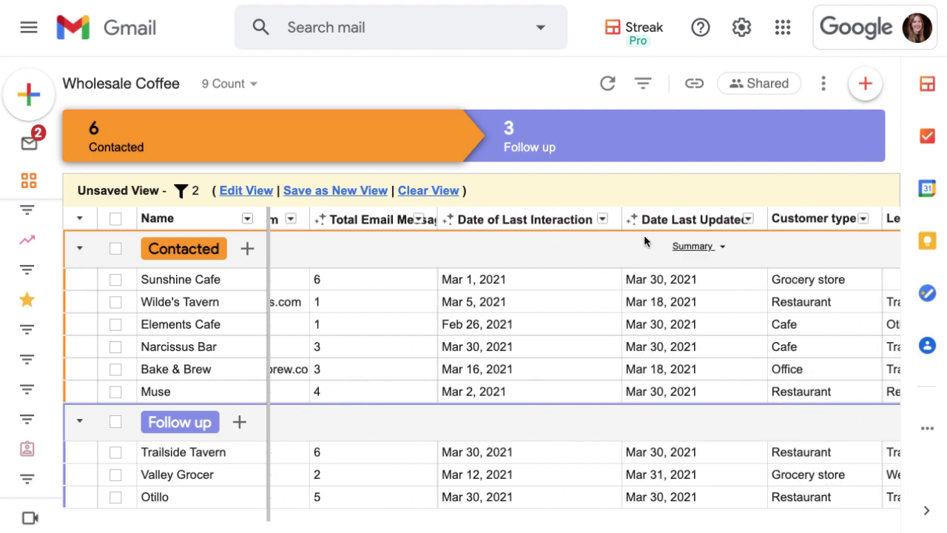
click(663, 222)
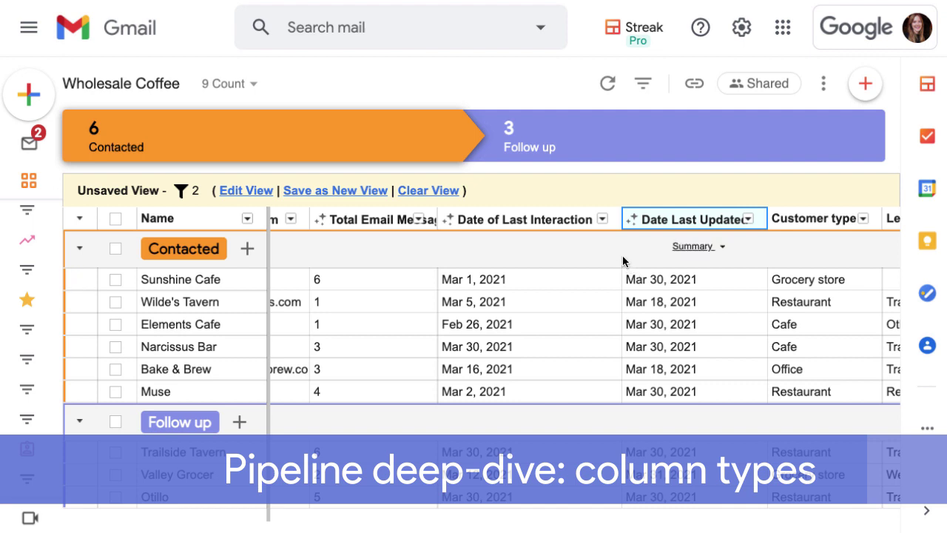
click(602, 218)
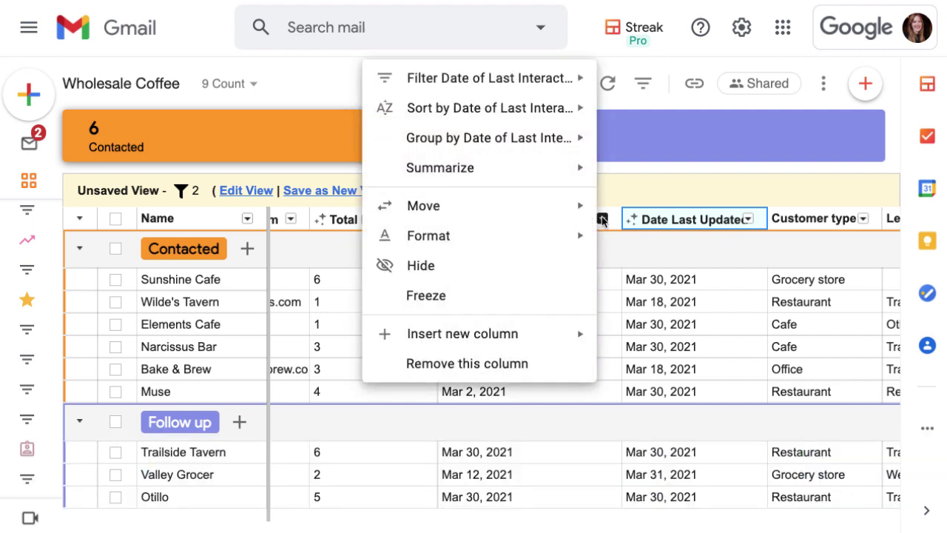
mouse_move(528, 78)
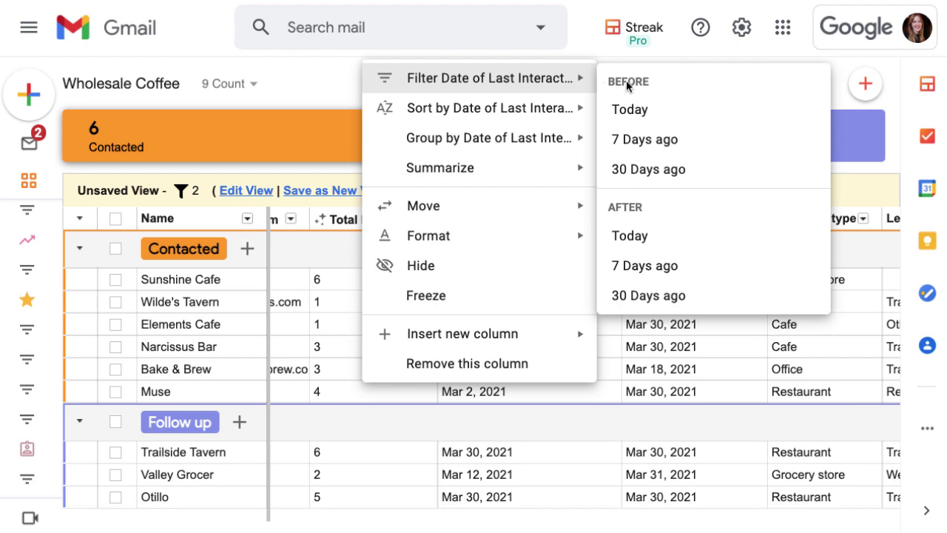
click(630, 148)
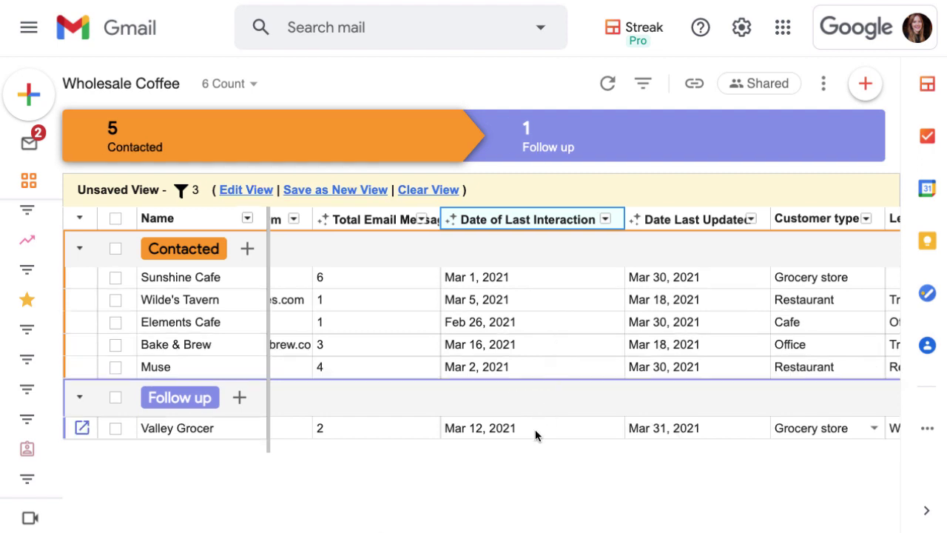
Sort the rows by Date of Last Interaction, oldest to newest
scroll(572, 343, left, 10)
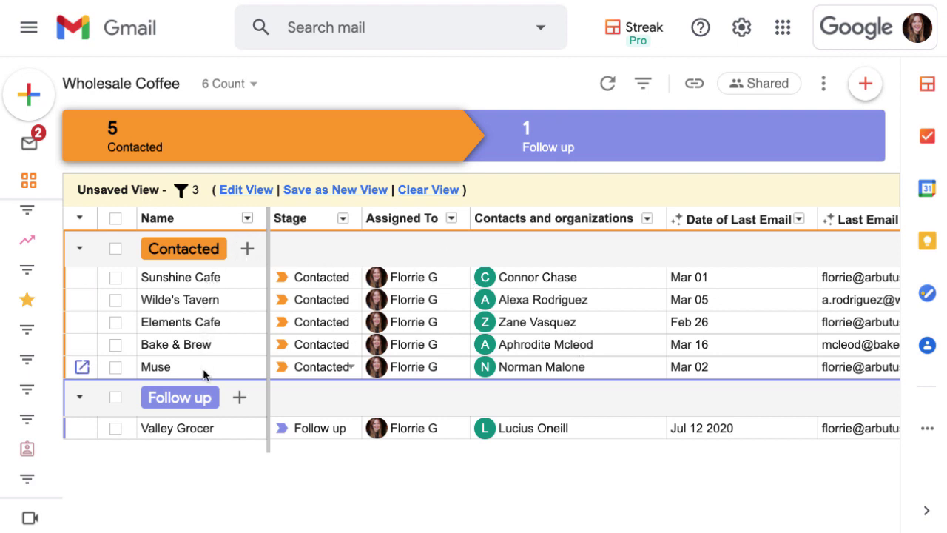
scroll(505, 324, right, 6)
scroll(505, 324, right, 2)
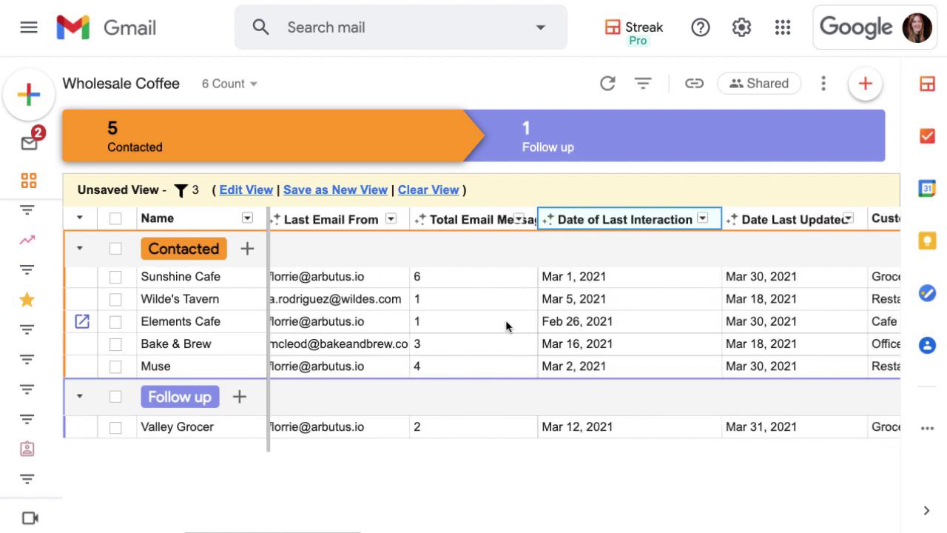
click(702, 220)
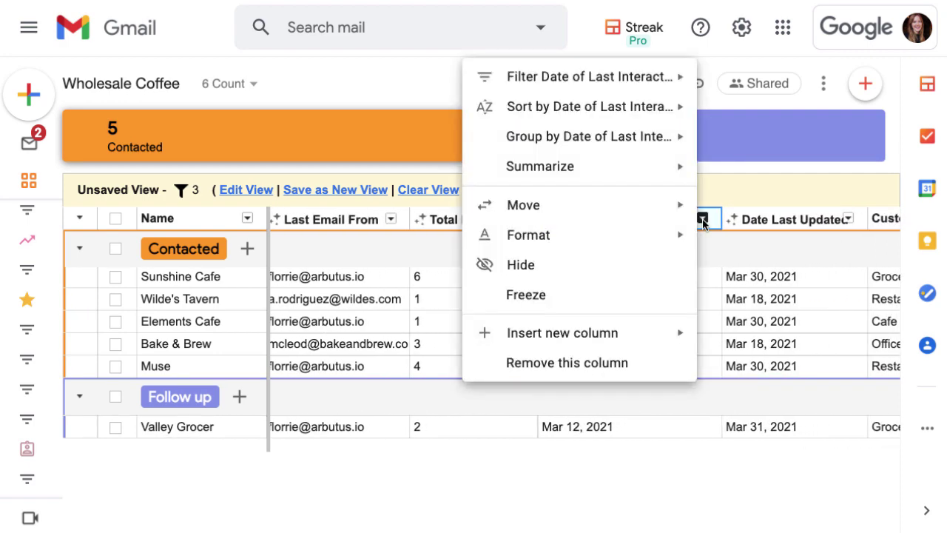
scroll(703, 225, left, 2)
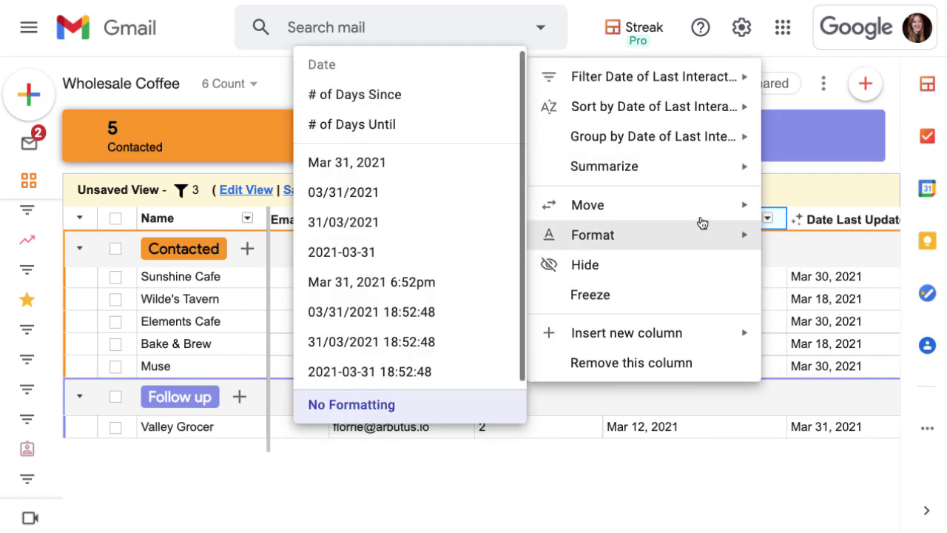
mouse_move(677, 112)
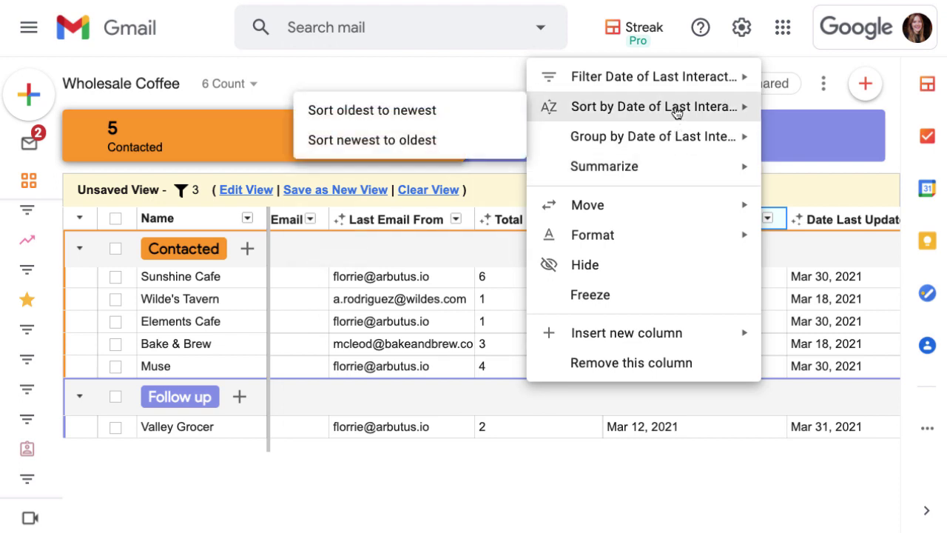
click(440, 111)
scroll(572, 268, right, 2)
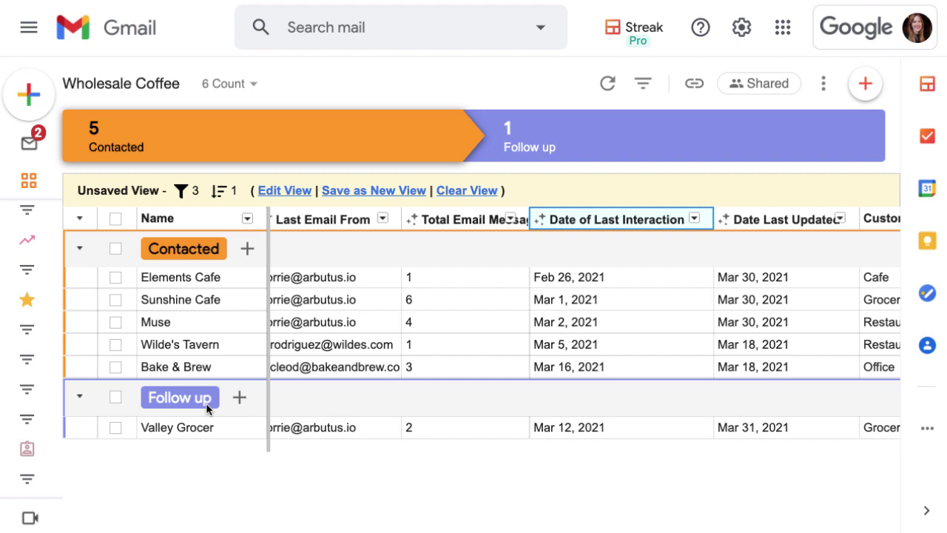
Group rows by Region (Pacific Northwest, Southwest, Midwest) and drag the Name column wider
scroll(444, 331, right, 6)
scroll(452, 333, right, 3)
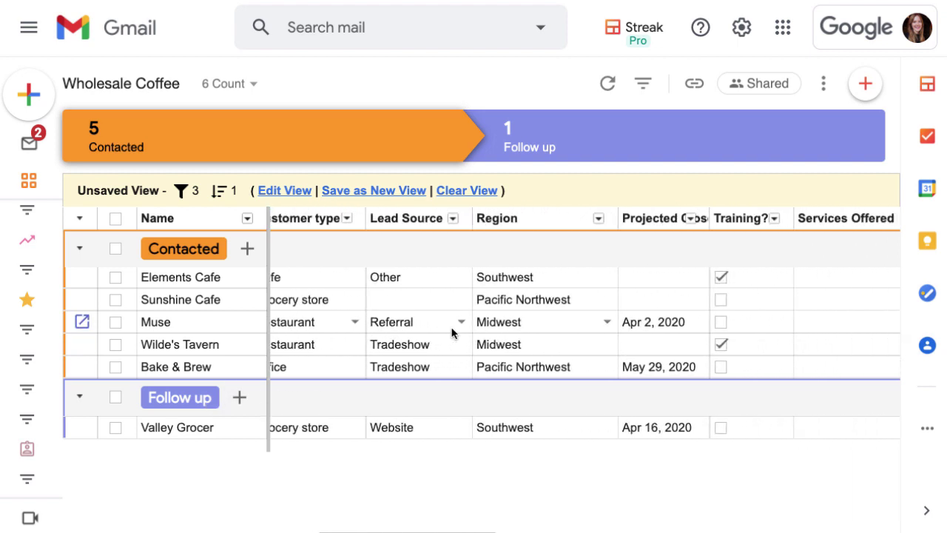
click(598, 219)
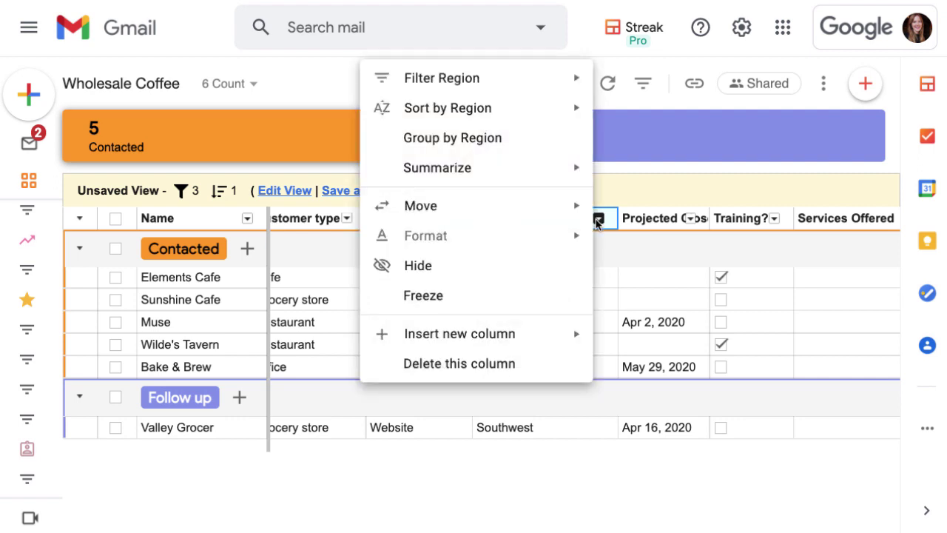
click(519, 147)
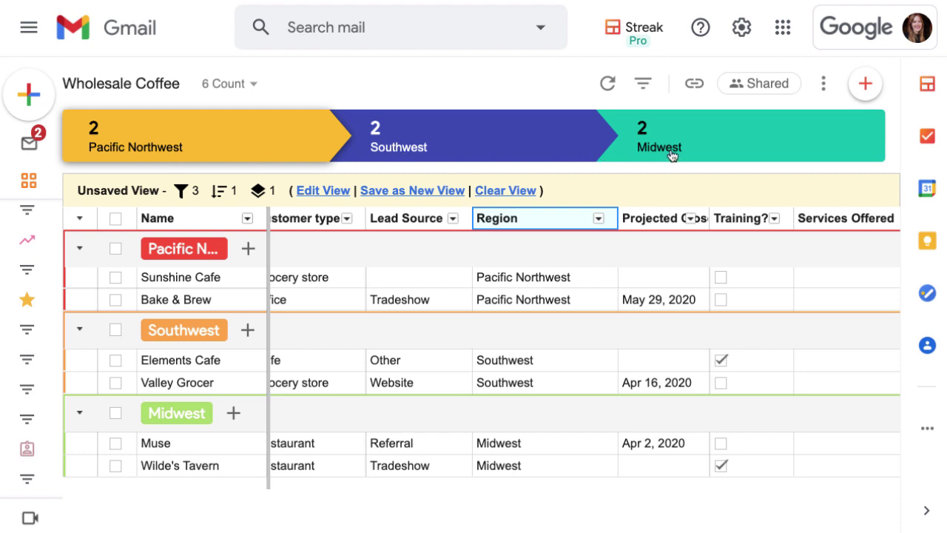
click(271, 220)
drag(271, 220, 398, 219)
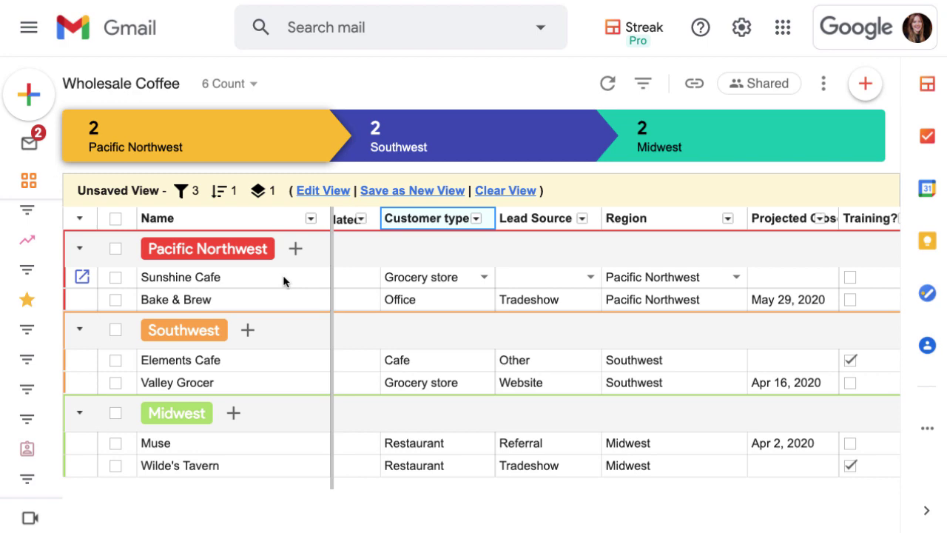
Save the current layout as a new view named 'My contacted, no interaction 7 days'
click(383, 197)
text(My contacted, )
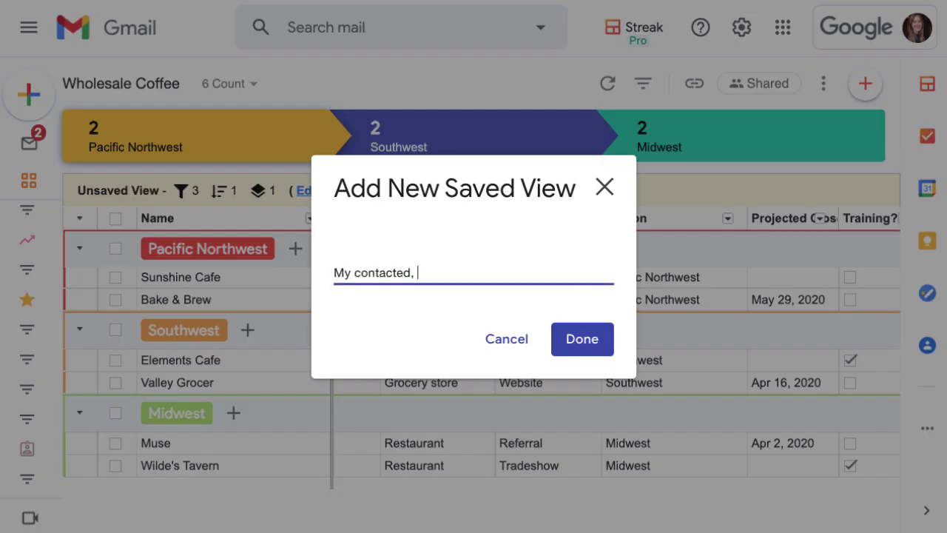
text(no interaction 7 days)
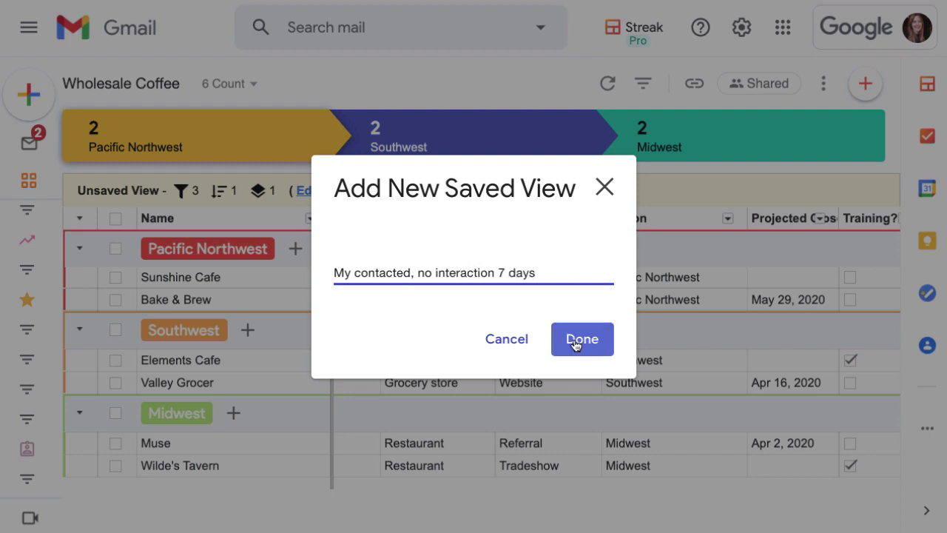
click(576, 342)
mouse_move(77, 303)
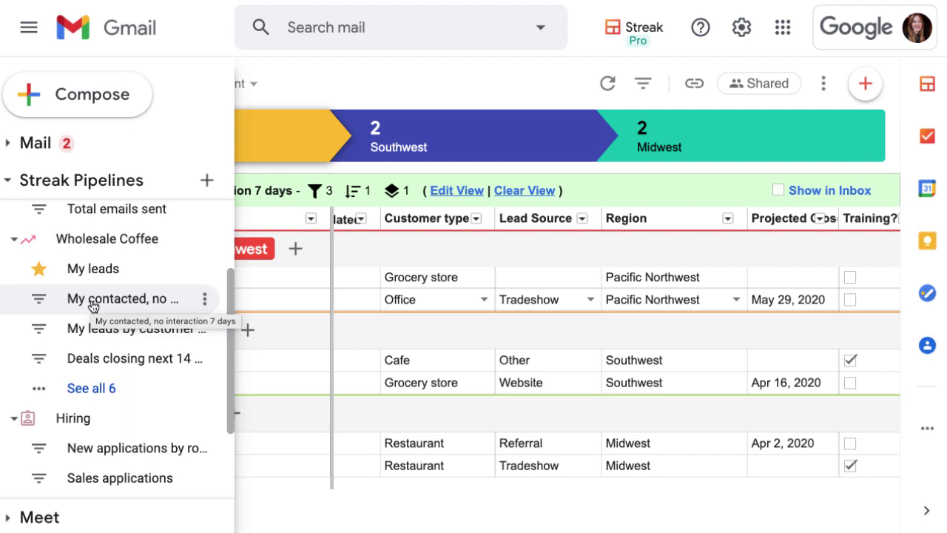
Select the Pacific Northwest and Midwest boxes, leave stages unchanged, and enable Show in Inbox
click(116, 250)
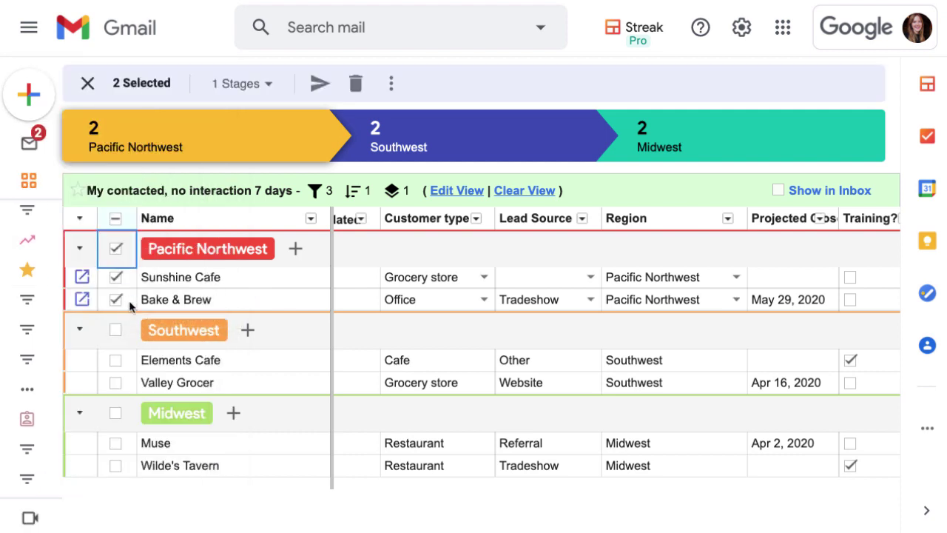
click(115, 412)
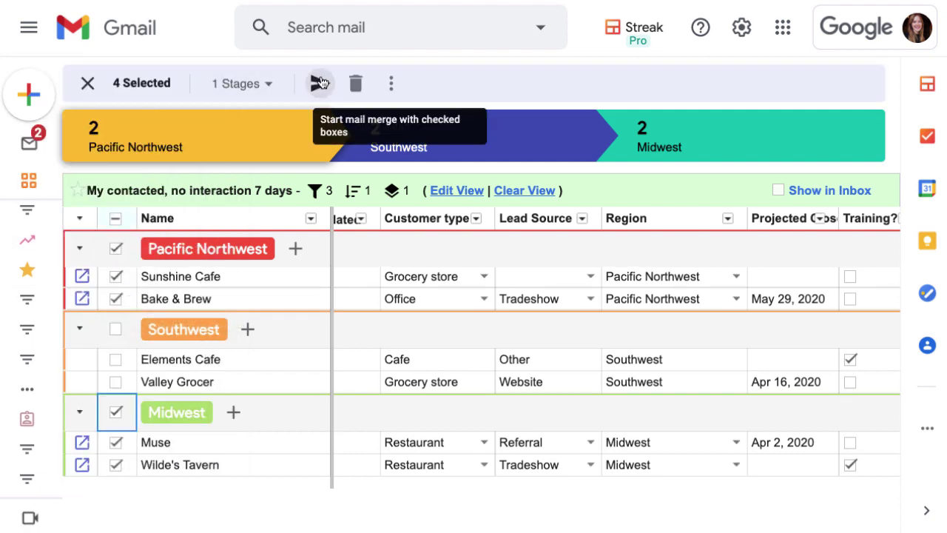
click(261, 85)
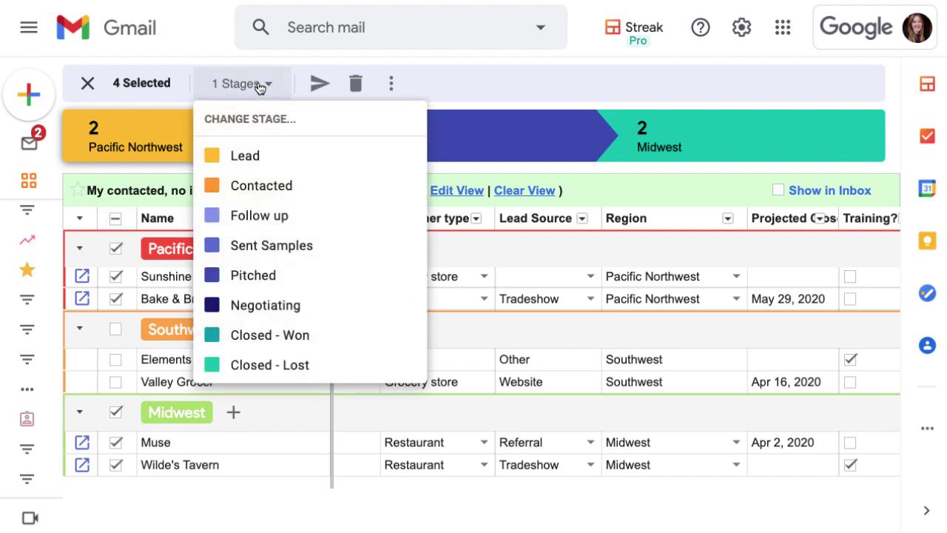
click(258, 85)
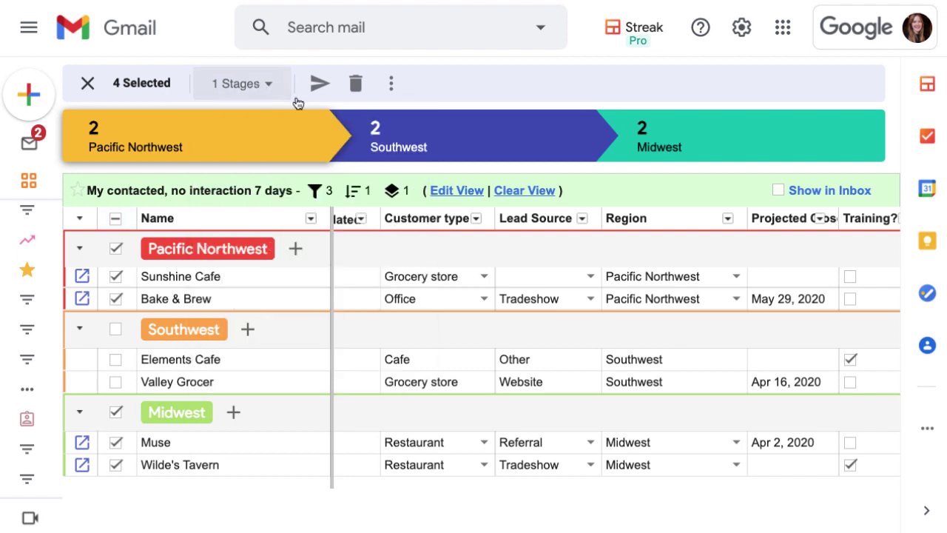
click(778, 190)
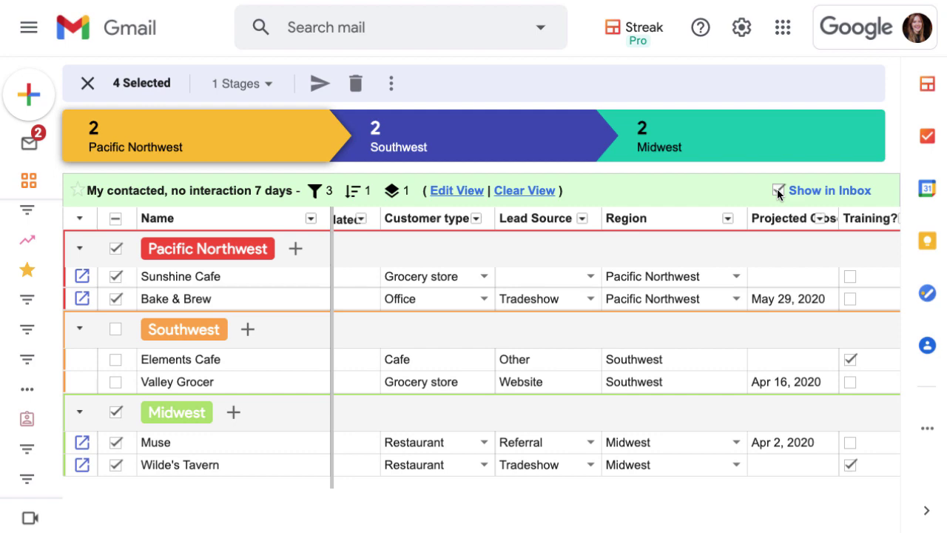
click(35, 150)
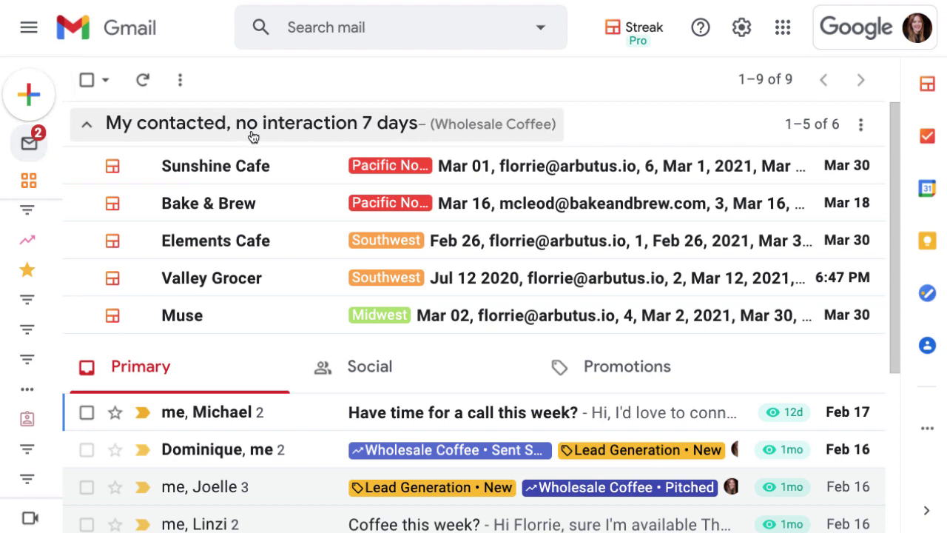
click(236, 238)
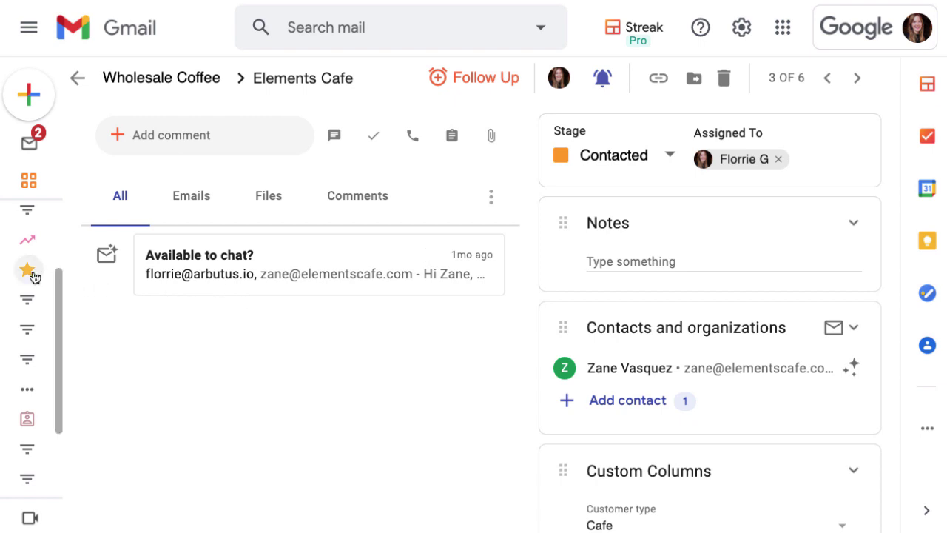
mouse_move(32, 275)
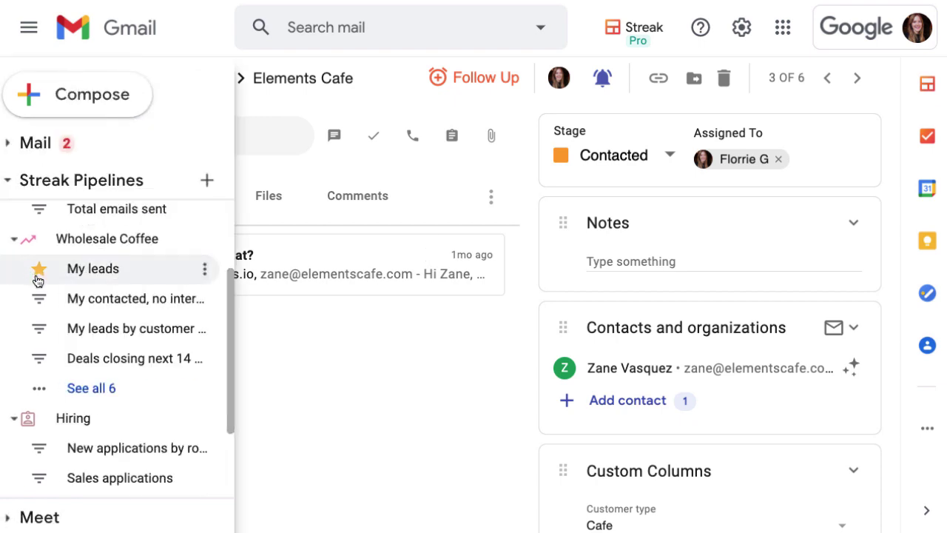
click(92, 304)
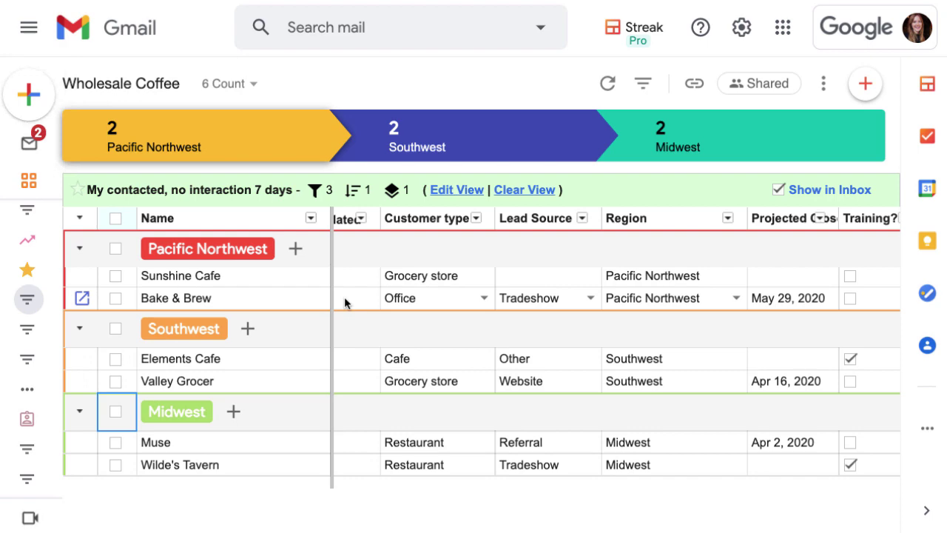
scroll(345, 296, left, 5)
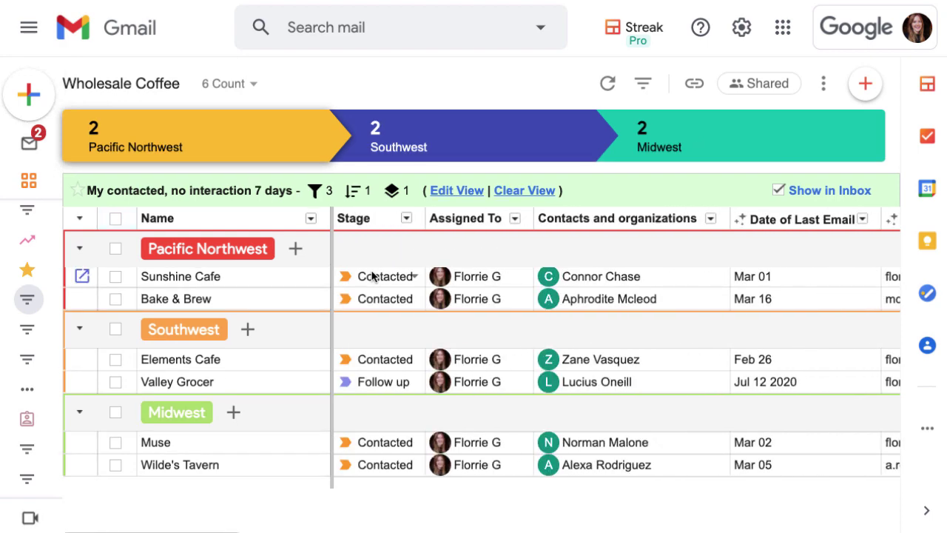